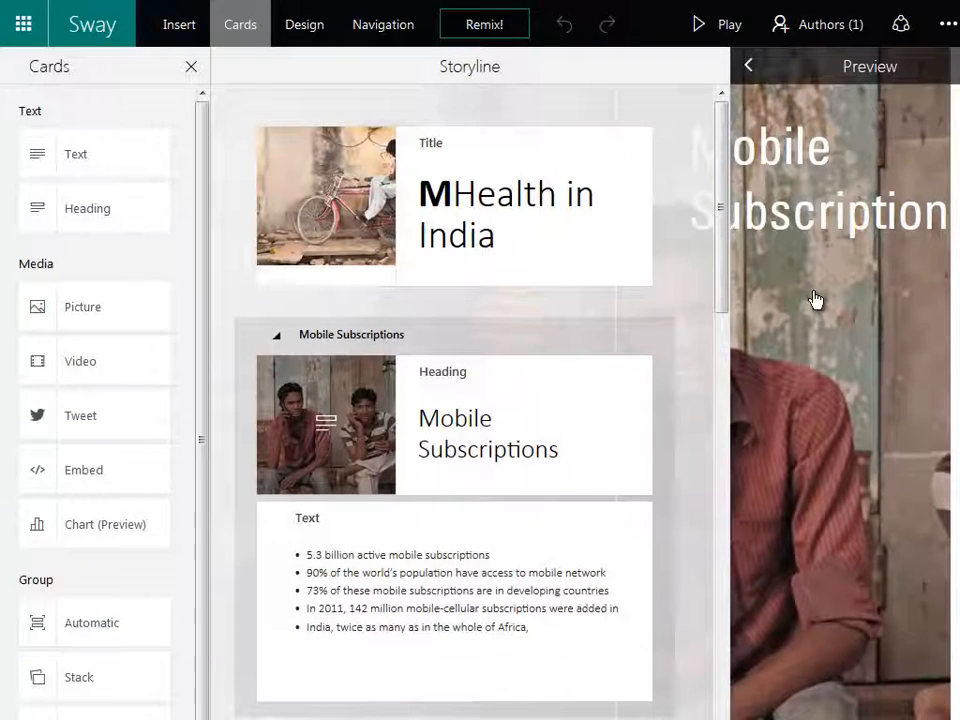
Expand the preview of the MHealth in India Sway and browse from Mobile Subscriptions to the Health Literacy section.
{"action": "left_click", "coordinate": [876, 71]}
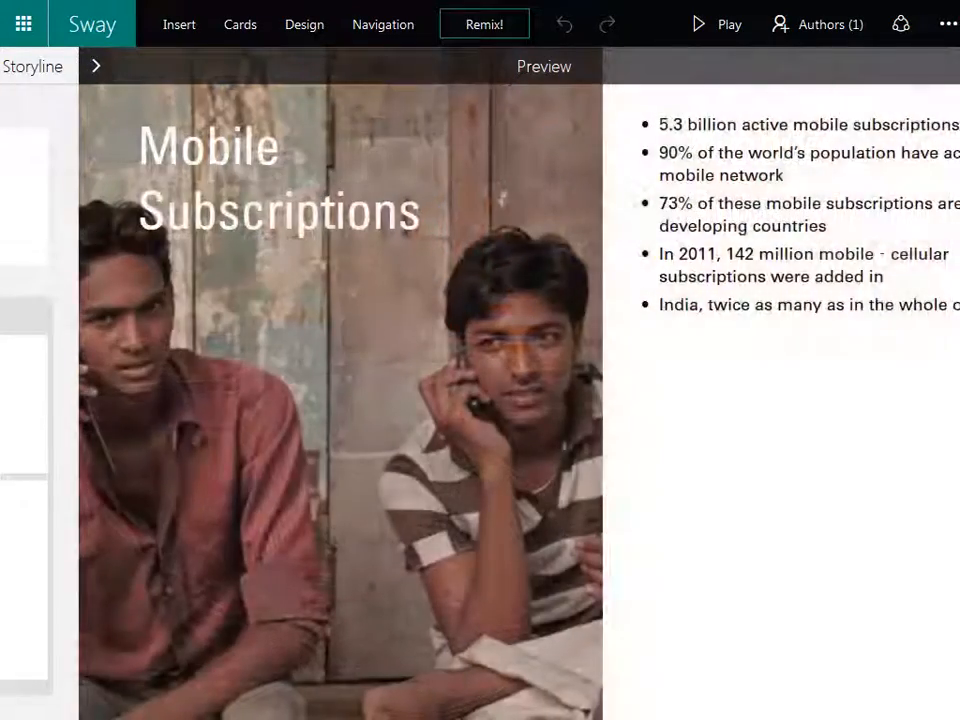
{"action": "scroll", "coordinate": [519, 400], "scroll_direction": "right", "scroll_amount": 1}
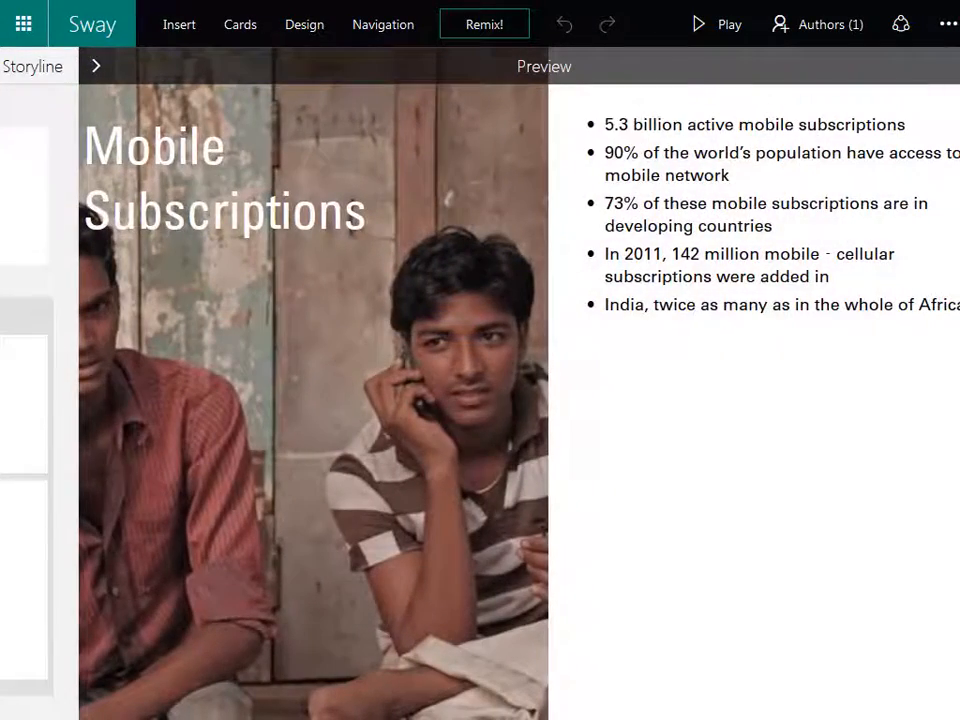
{"action": "scroll", "coordinate": [519, 400], "scroll_direction": "right", "scroll_amount": 8}
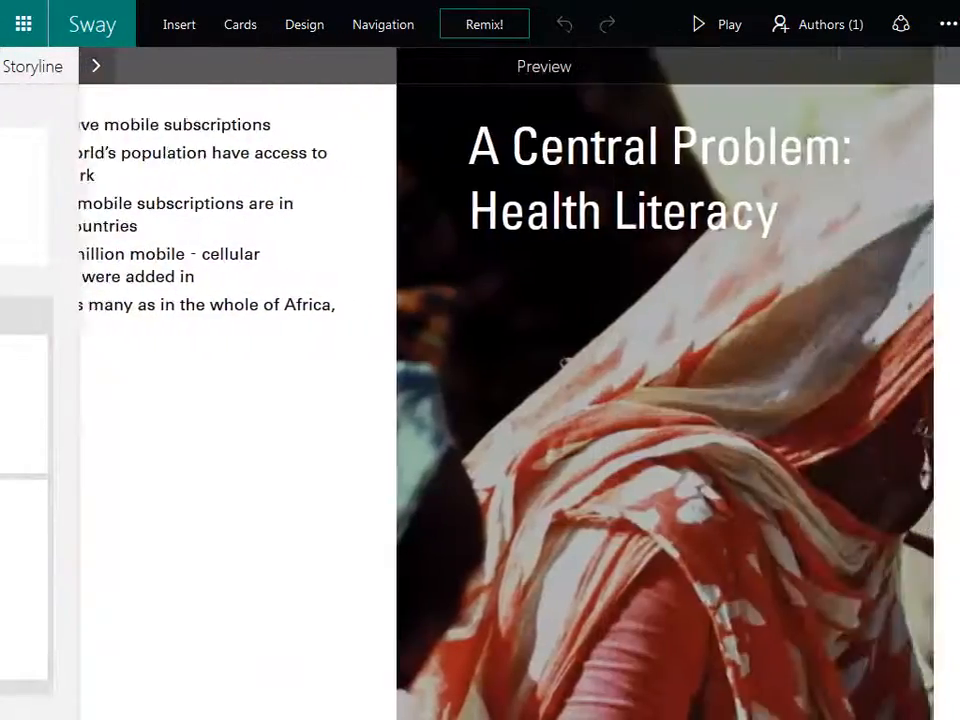
{"action": "scroll", "coordinate": [519, 400], "scroll_direction": "right", "scroll_amount": 2}
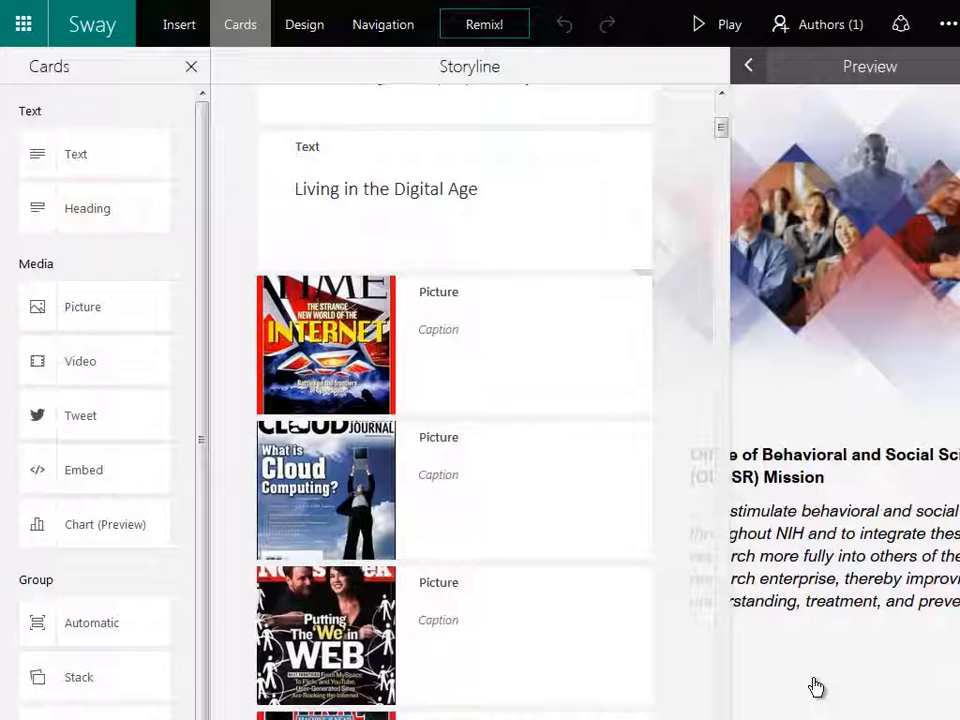
Open a full view of the mHealth Sway and page forward through its content.
{"action": "left_click", "coordinate": [866, 72]}
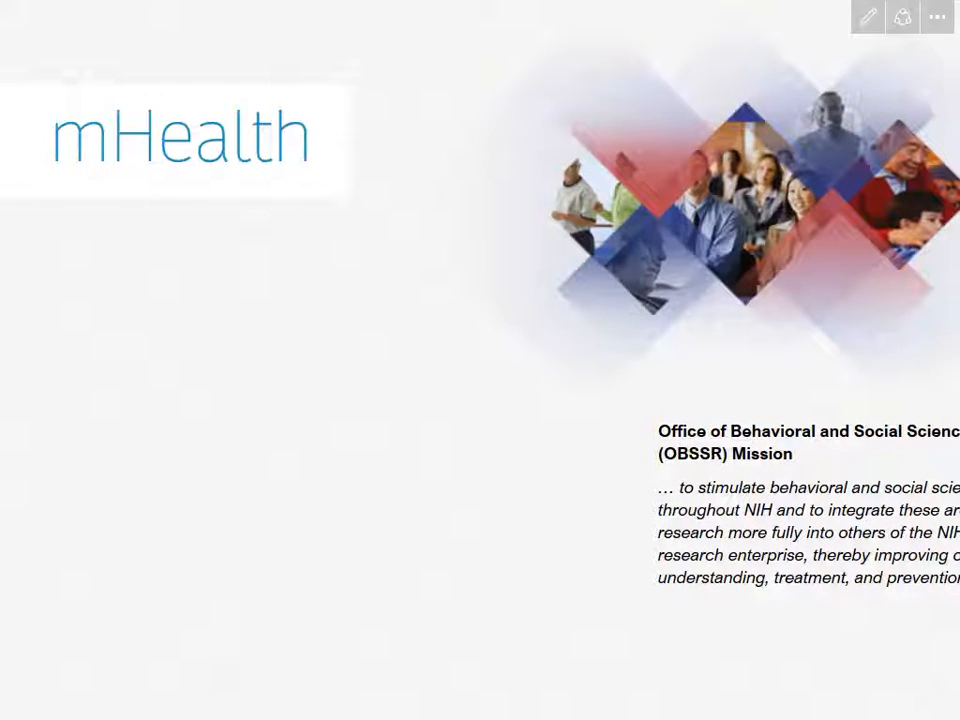
{"action": "key", "text": "Right"}
{"action": "key", "text": "Right"}
{"action": "key", "text": "Right"}
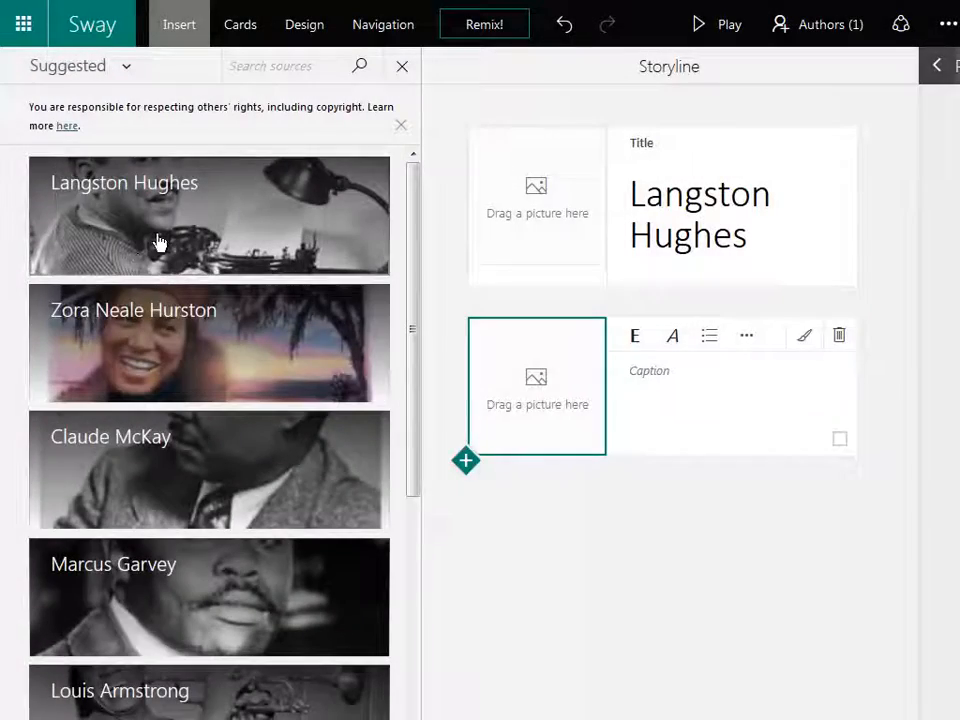
Browse the suggested Langston Hughes sources and add the 884 x 617 group photo to the empty picture card.
{"action": "left_click", "coordinate": [155, 241]}
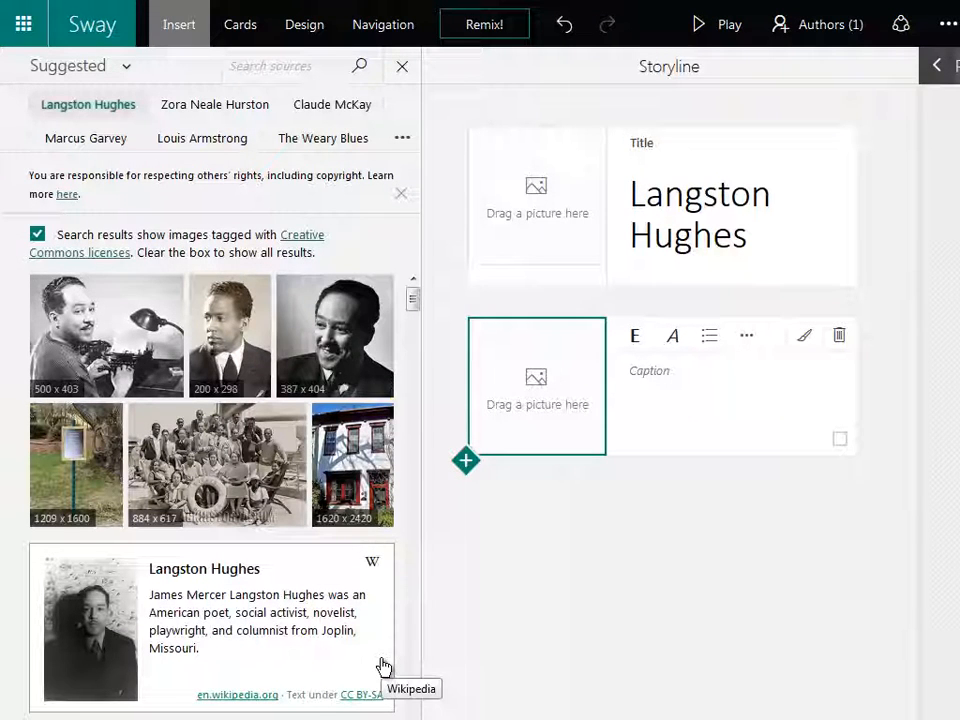
{"action": "scroll", "coordinate": [383, 667], "scroll_direction": "down", "scroll_amount": 3}
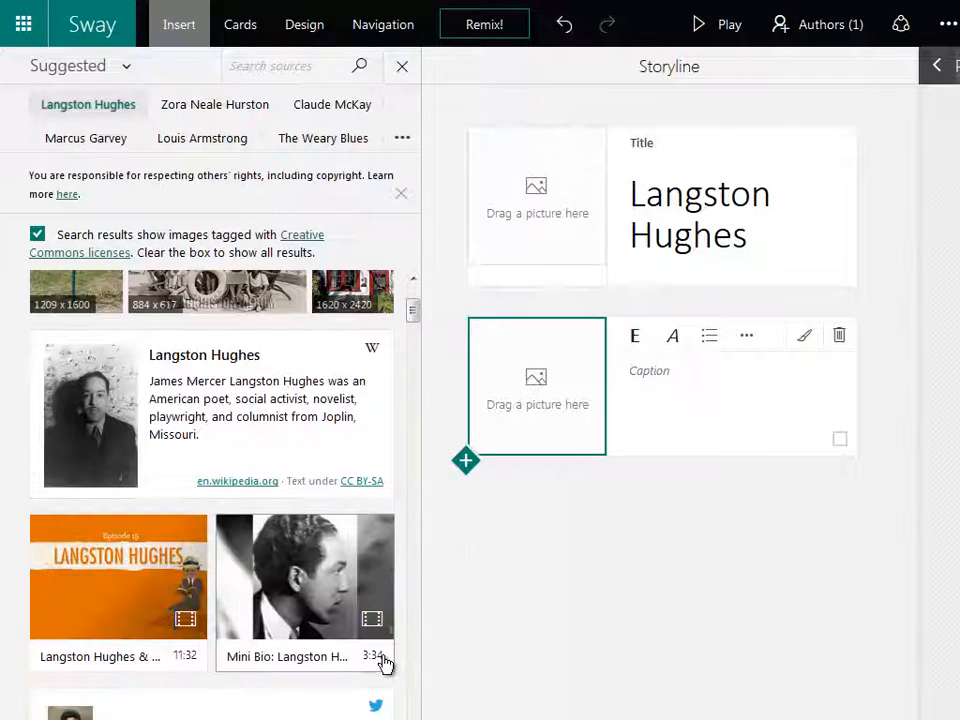
{"action": "scroll", "coordinate": [386, 664], "scroll_direction": "down", "scroll_amount": 6}
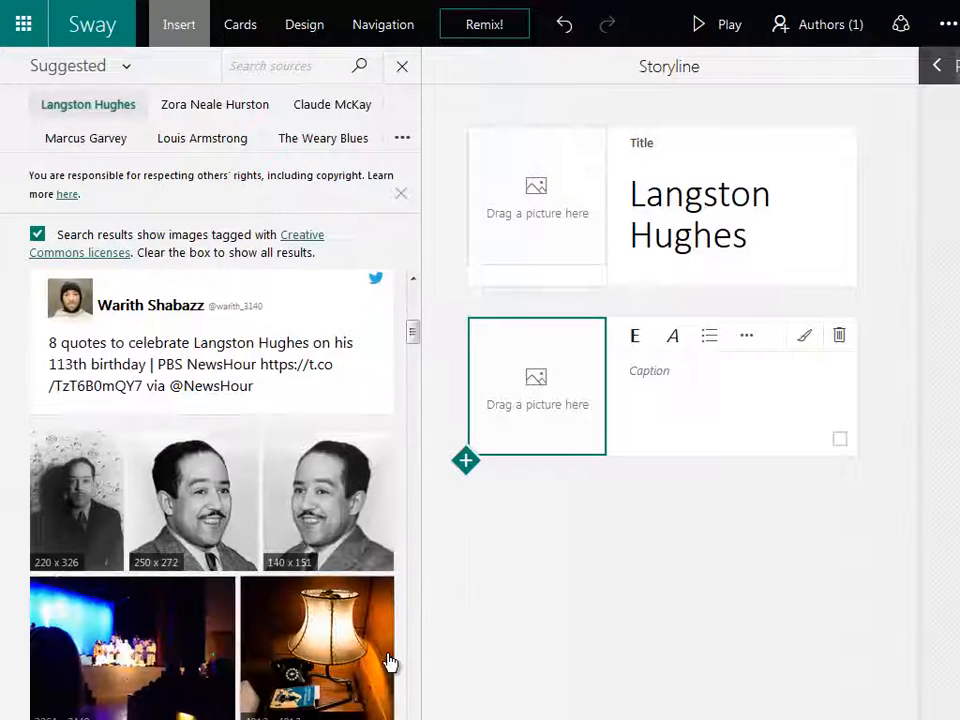
{"action": "scroll", "coordinate": [389, 663], "scroll_direction": "down", "scroll_amount": 2}
{"action": "scroll", "coordinate": [390, 662], "scroll_direction": "down", "scroll_amount": 8}
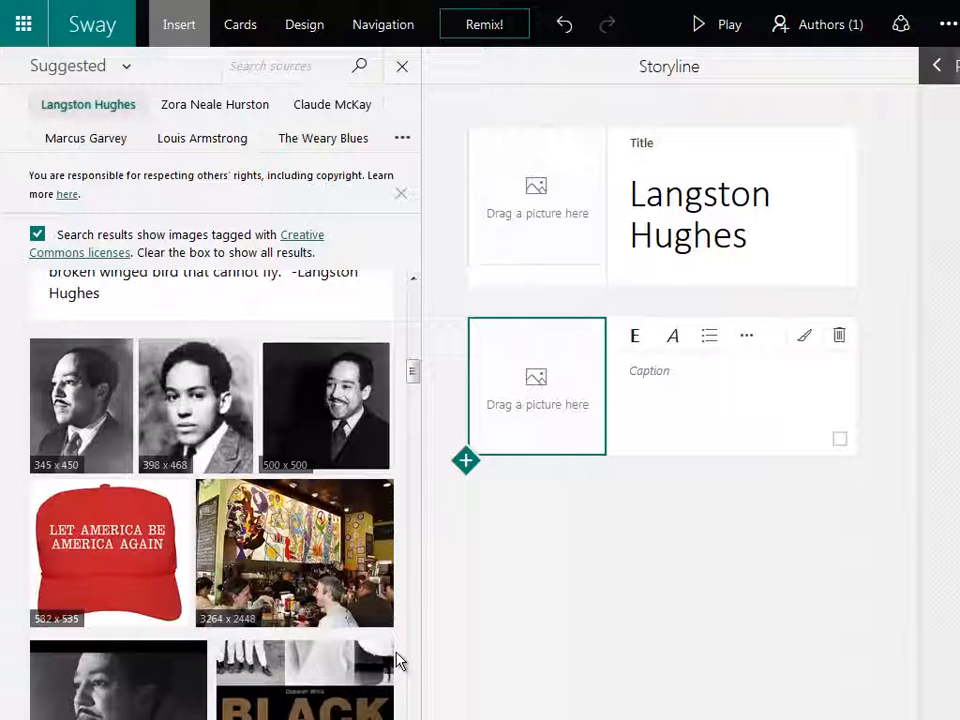
{"action": "scroll", "coordinate": [398, 660], "scroll_direction": "up", "scroll_amount": 8}
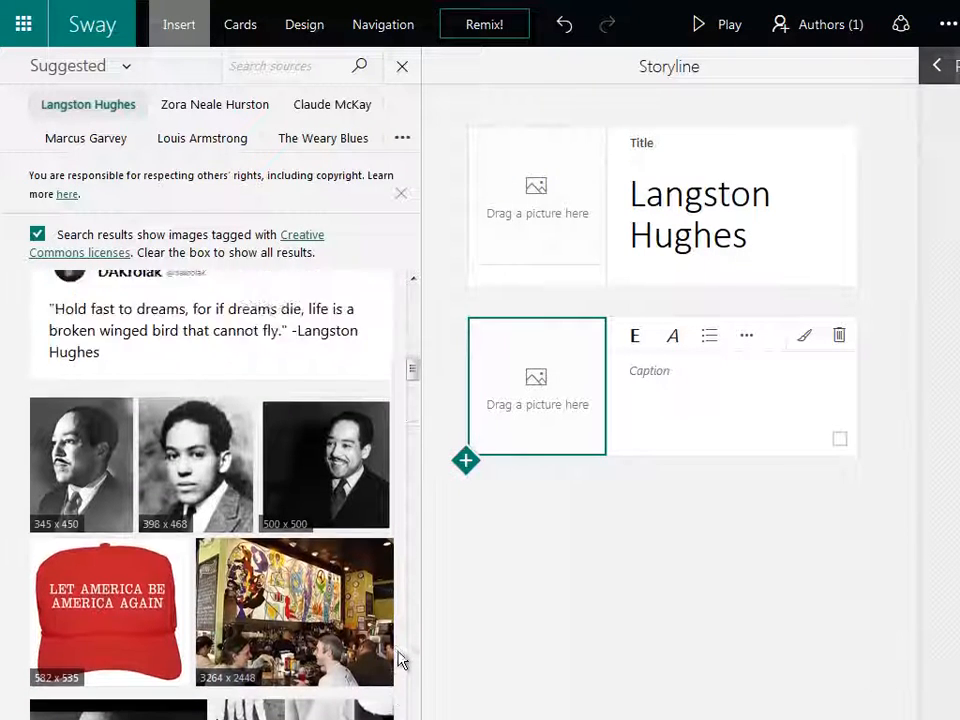
{"action": "scroll", "coordinate": [399, 653], "scroll_direction": "up", "scroll_amount": 4}
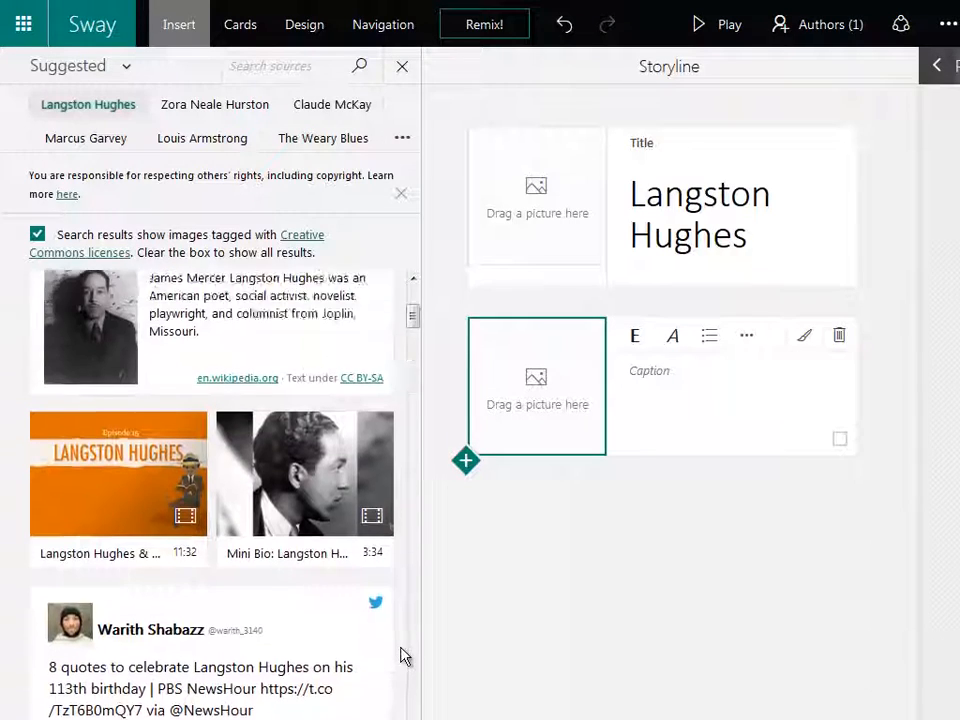
{"action": "left_click_drag", "start_coordinate": [210, 478], "coordinate": [576, 418]}
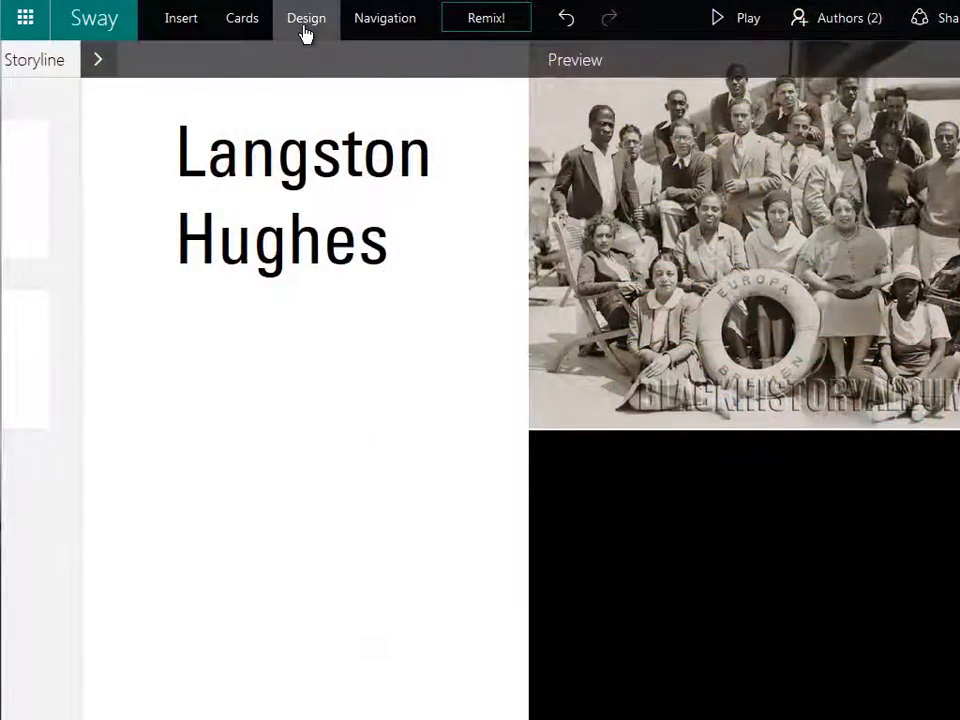
Apply the tan paper-textured style with orange lettering to the Langston Hughes Sway and finish the design selection.
{"action": "left_click", "coordinate": [305, 33]}
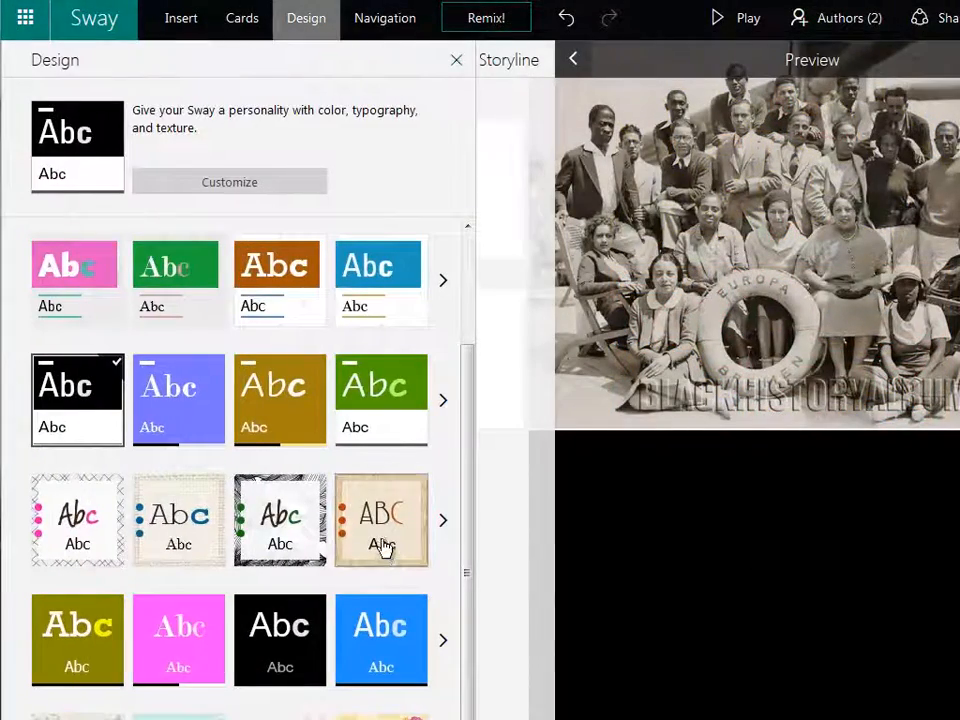
{"action": "left_click", "coordinate": [384, 548]}
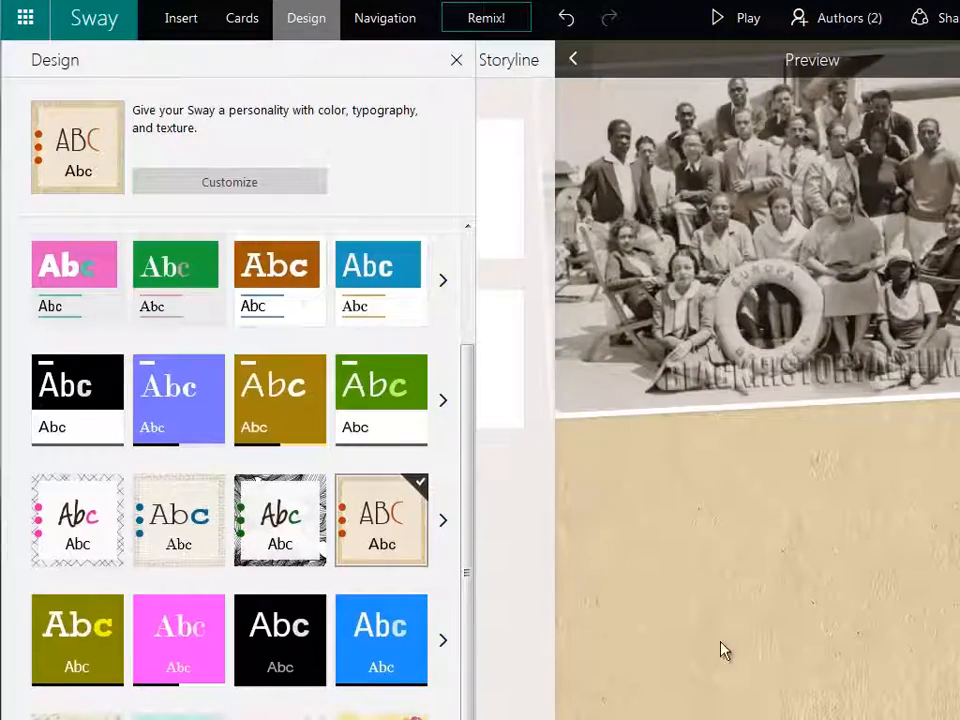
{"action": "left_click", "coordinate": [457, 61]}
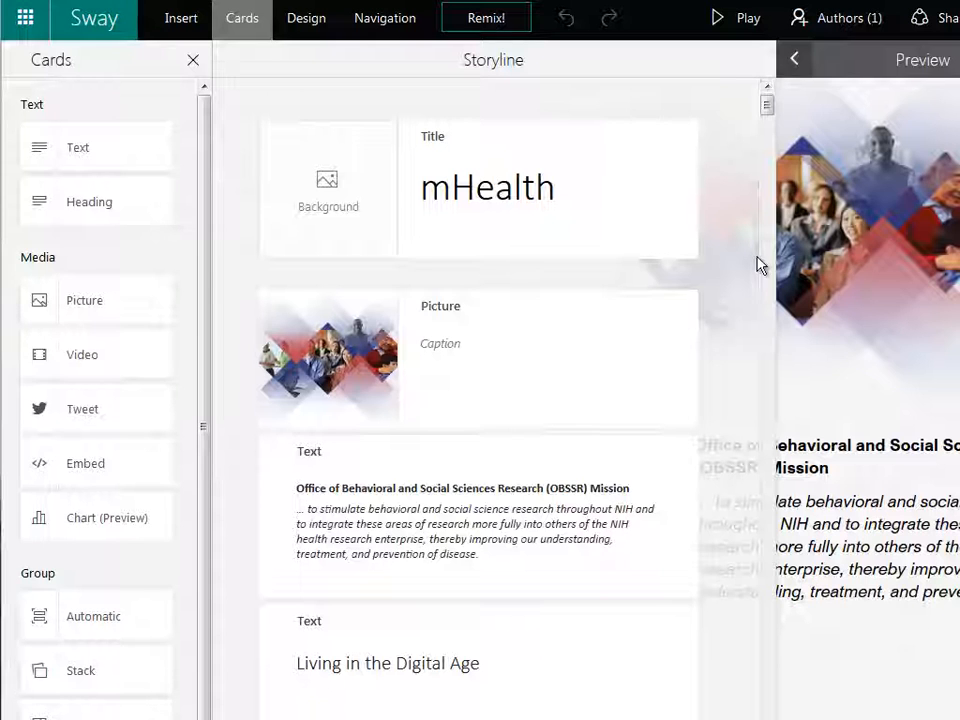
Look over the mHealth storyline and remix the Sway's design.
{"action": "left_click_drag", "start_coordinate": [769, 105], "coordinate": [774, 212]}
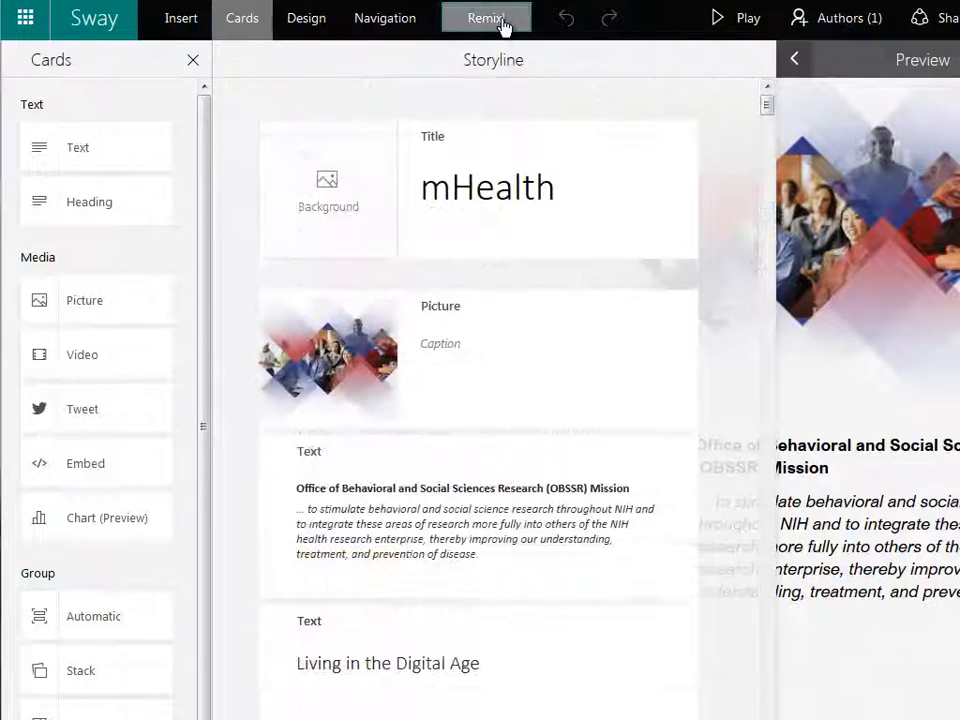
{"action": "left_click", "coordinate": [486, 18]}
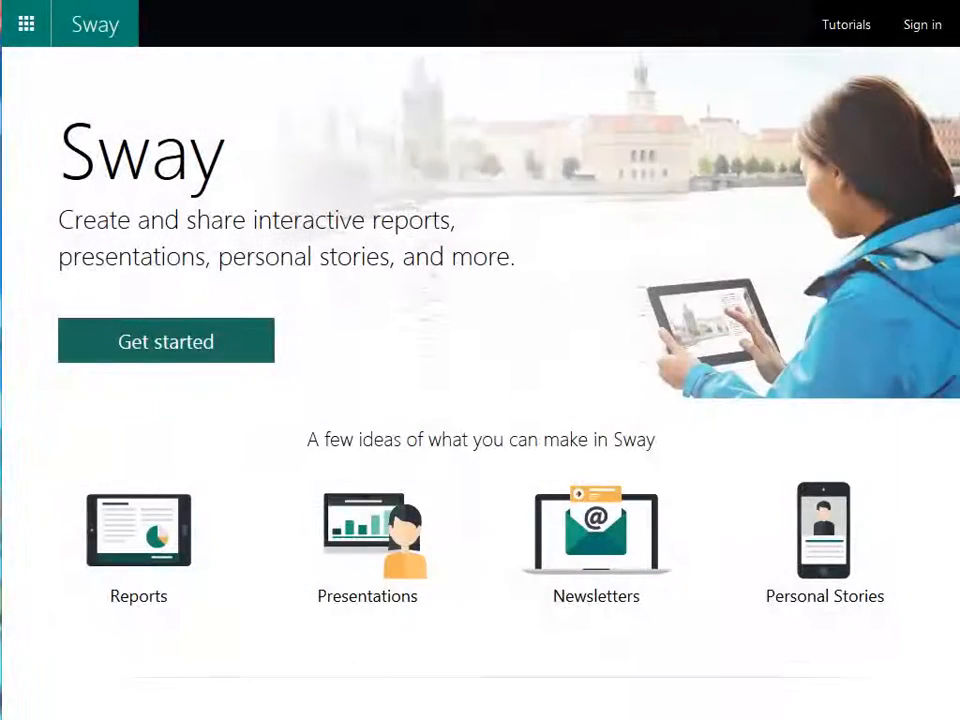
Sign in to Sway with the account email, completing the college single sign-on with the user ID and password.
{"action": "left_click", "coordinate": [931, 32]}
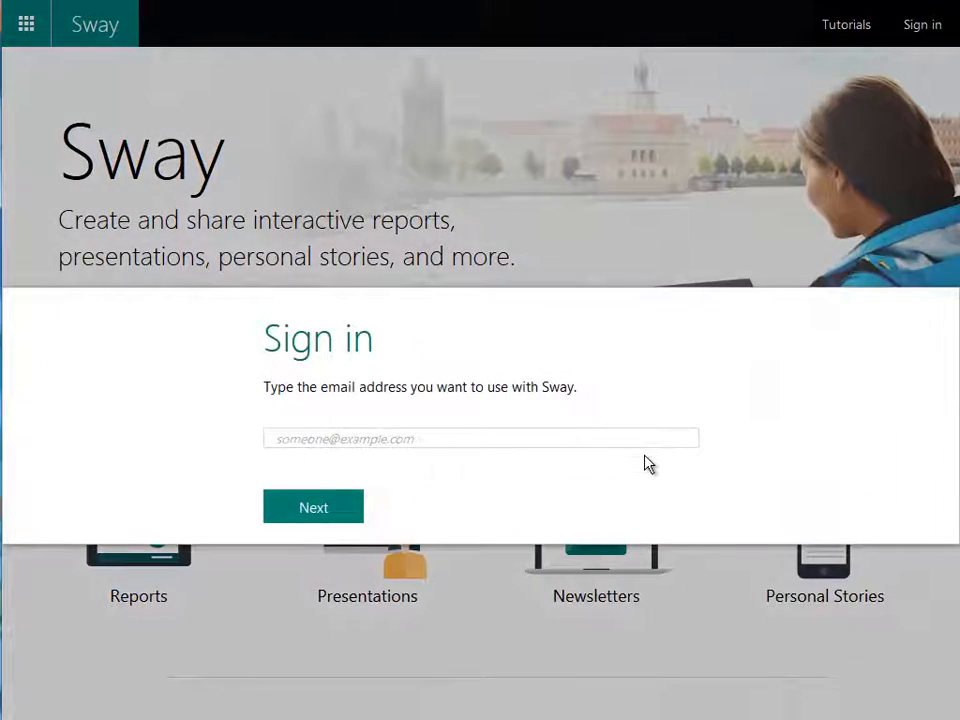
{"action": "left_click", "coordinate": [446, 437]}
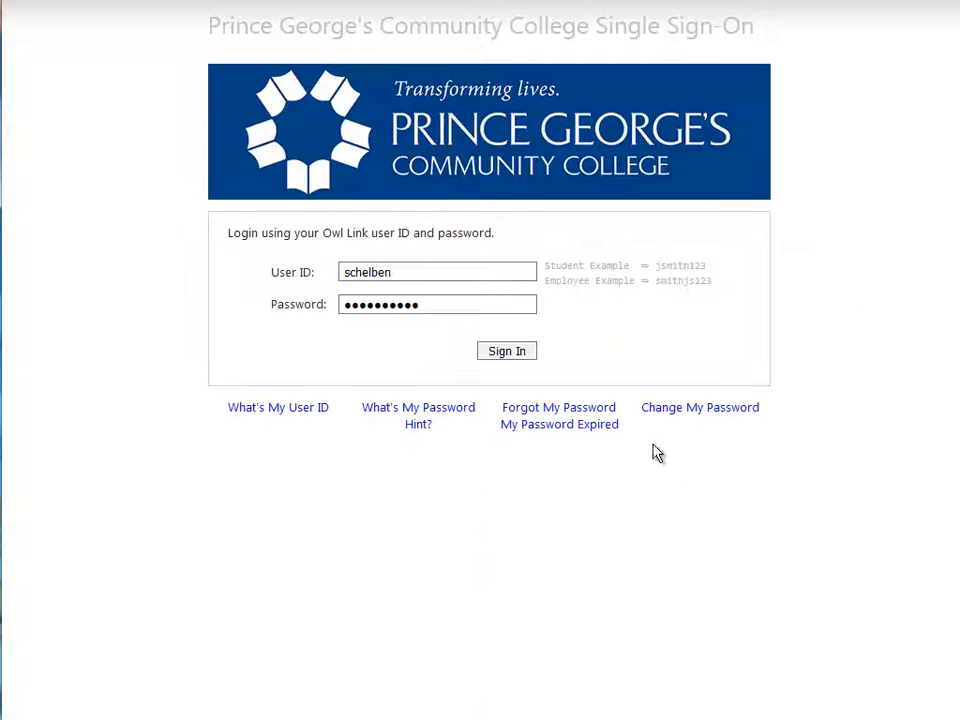
{"action": "left_click", "coordinate": [527, 364]}
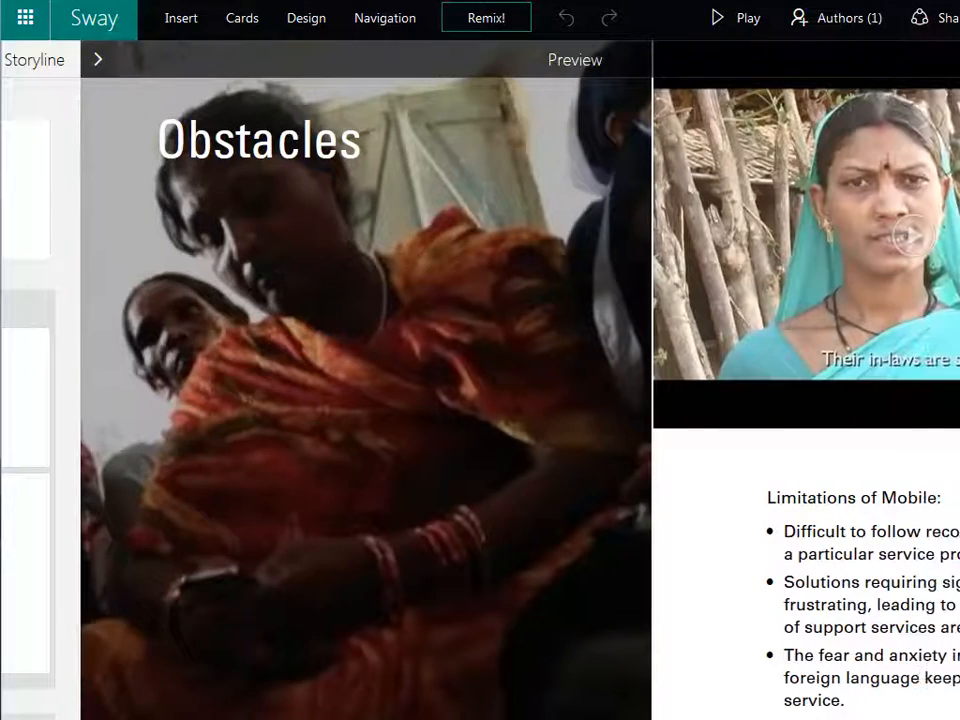
Play the embedded maternal and child health video beside the Obstacles section of the preview and pause it.
{"action": "scroll", "coordinate": [520, 400], "scroll_direction": "right", "scroll_amount": 5}
{"action": "left_click", "coordinate": [390, 237]}
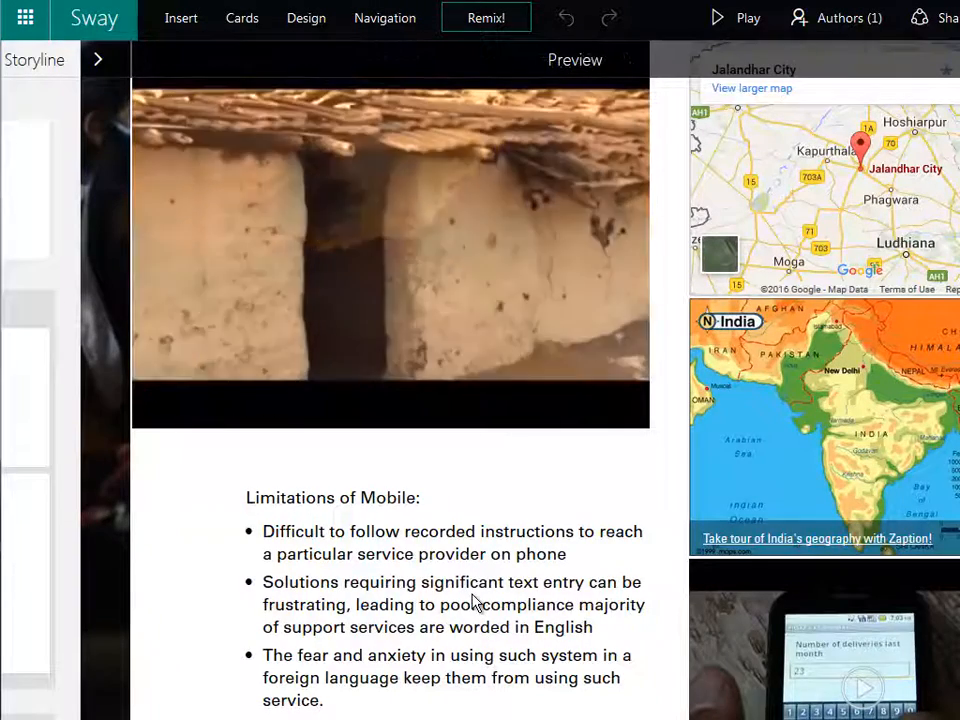
{"action": "mouse_move", "coordinate": [161, 413]}
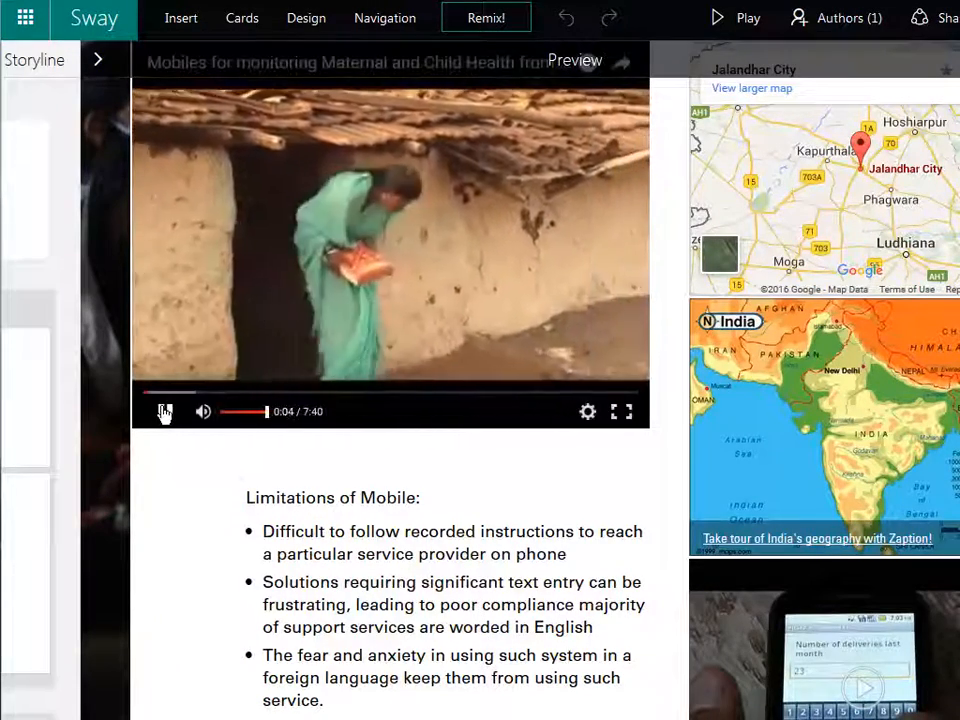
{"action": "left_click", "coordinate": [165, 411]}
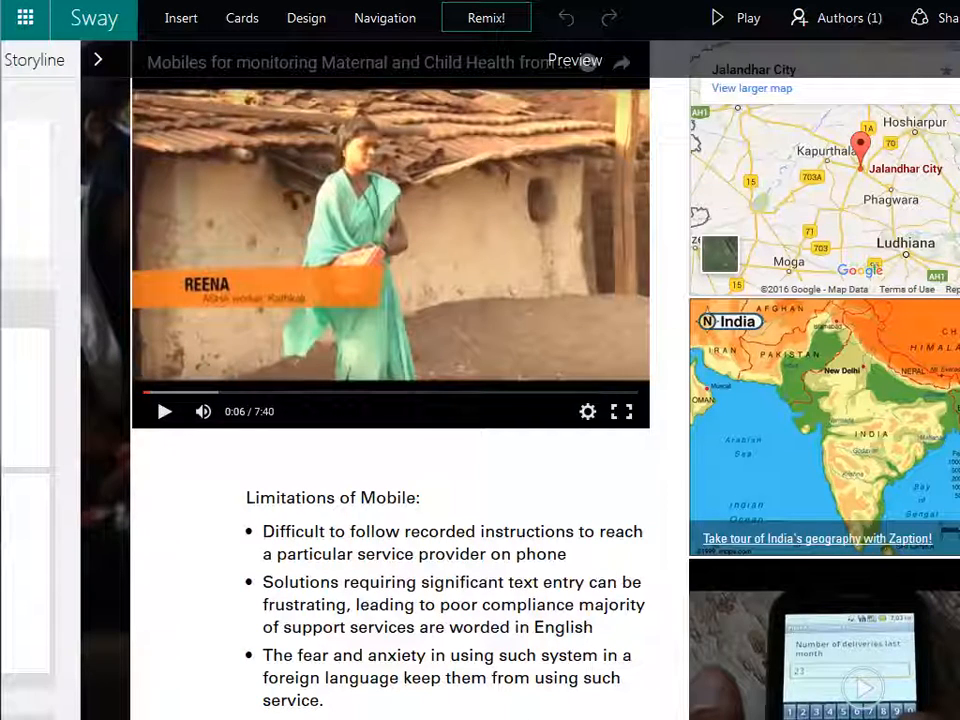
Open the linked Zaption tour of India's geography and start the video lesson.
{"action": "left_click", "coordinate": [857, 542]}
{"action": "left_click", "coordinate": [609, 330]}
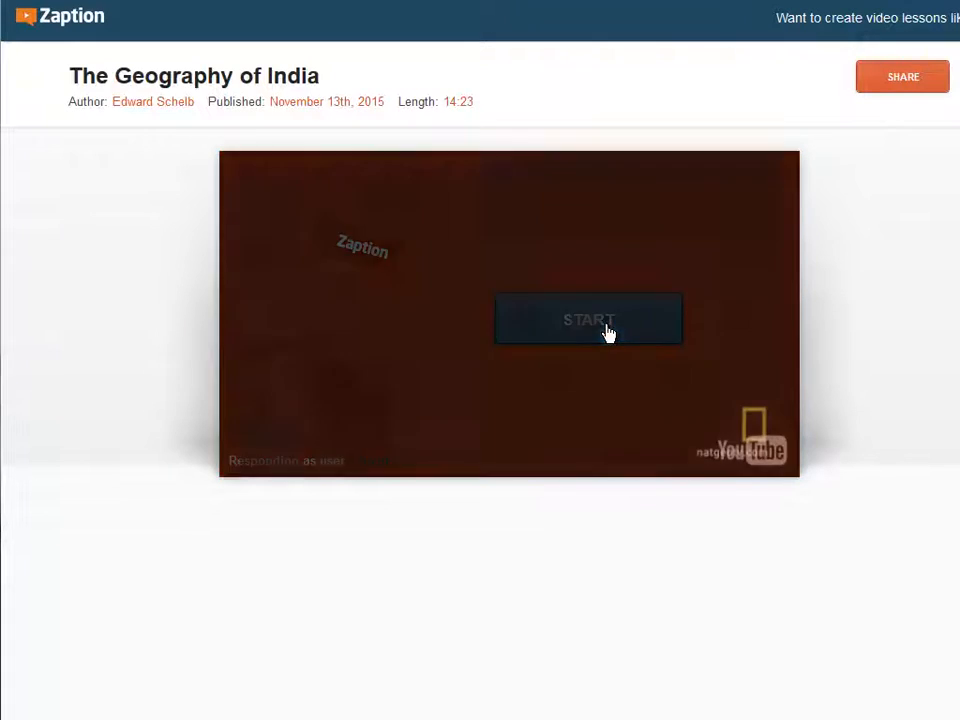
{"action": "left_click", "coordinate": [512, 553]}
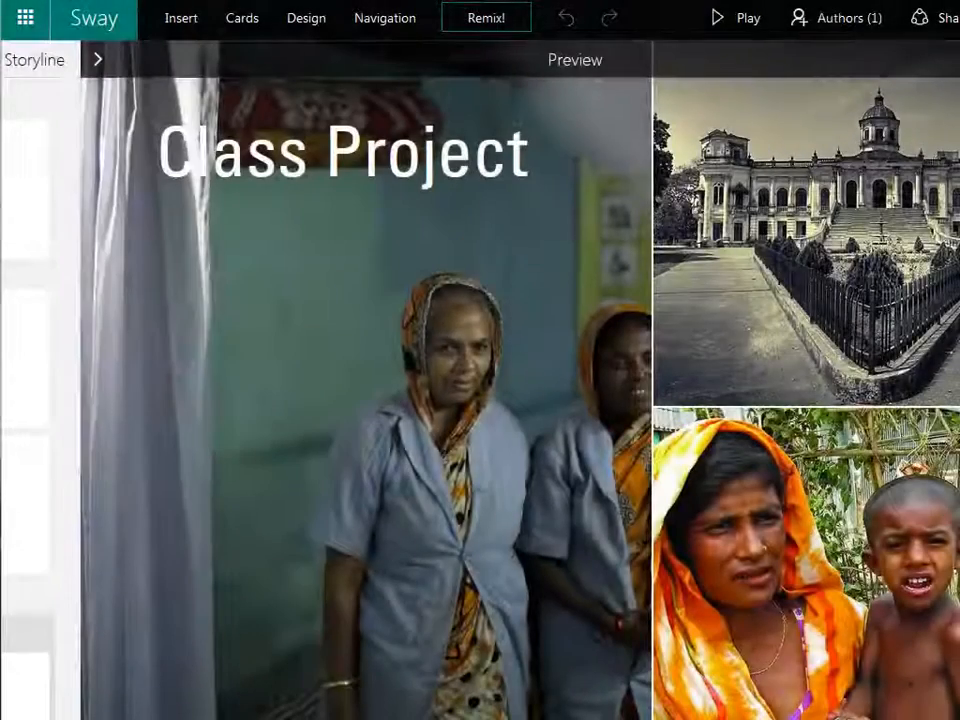
Browse the Class Project section of the Sway preview through the infant mortality problem in Bangladesh.
{"action": "scroll", "coordinate": [520, 400], "scroll_direction": "right", "scroll_amount": 5}
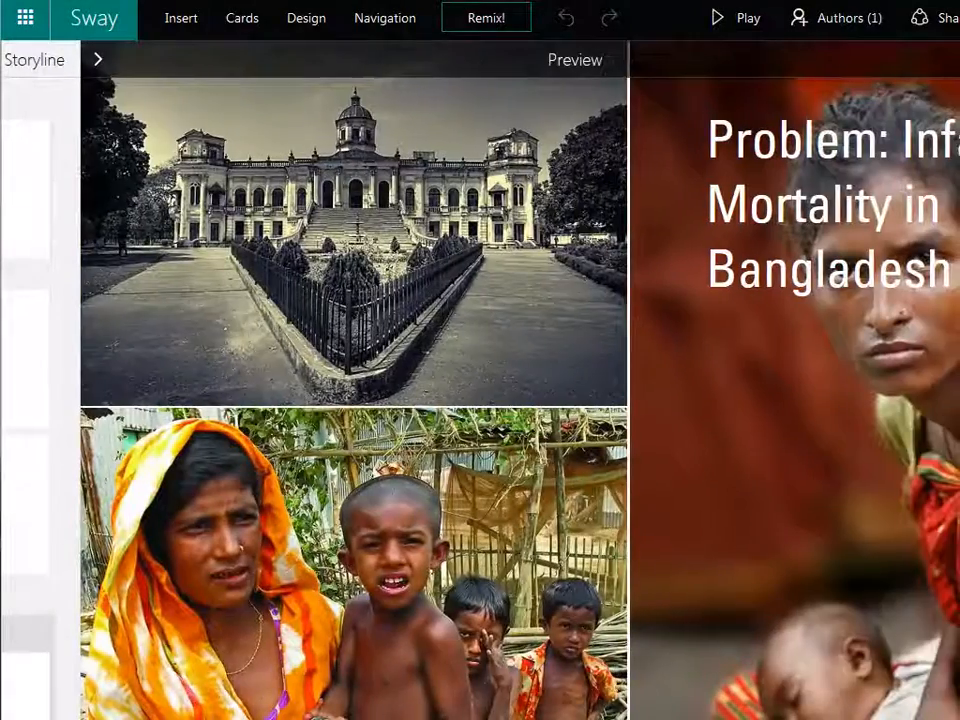
{"action": "scroll", "coordinate": [520, 400], "scroll_direction": "right", "scroll_amount": 5}
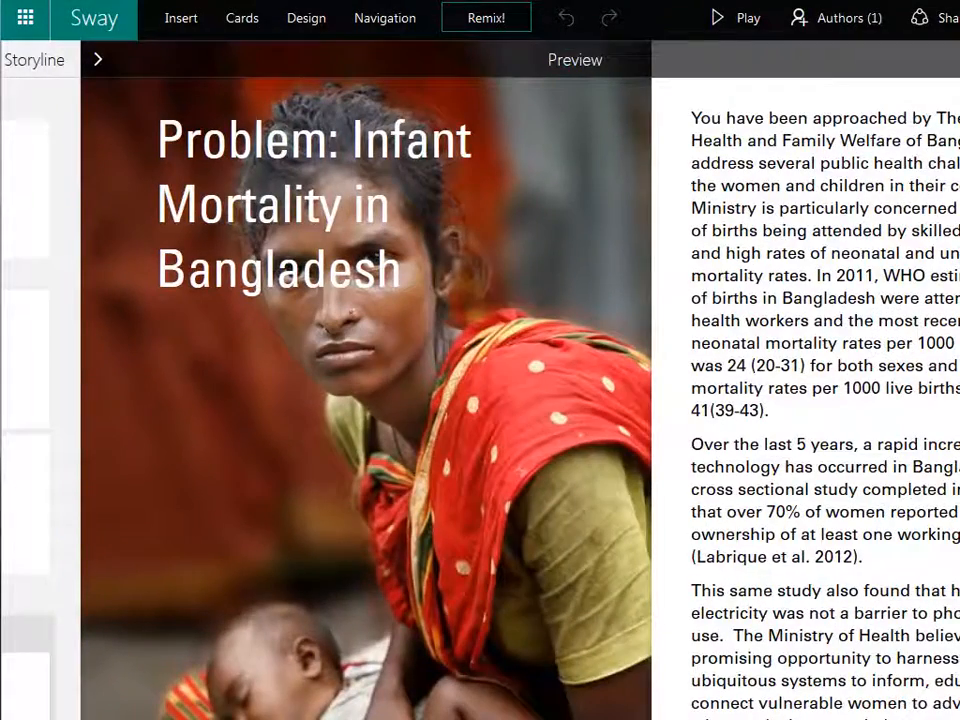
{"action": "scroll", "coordinate": [520, 400], "scroll_direction": "right", "scroll_amount": 3}
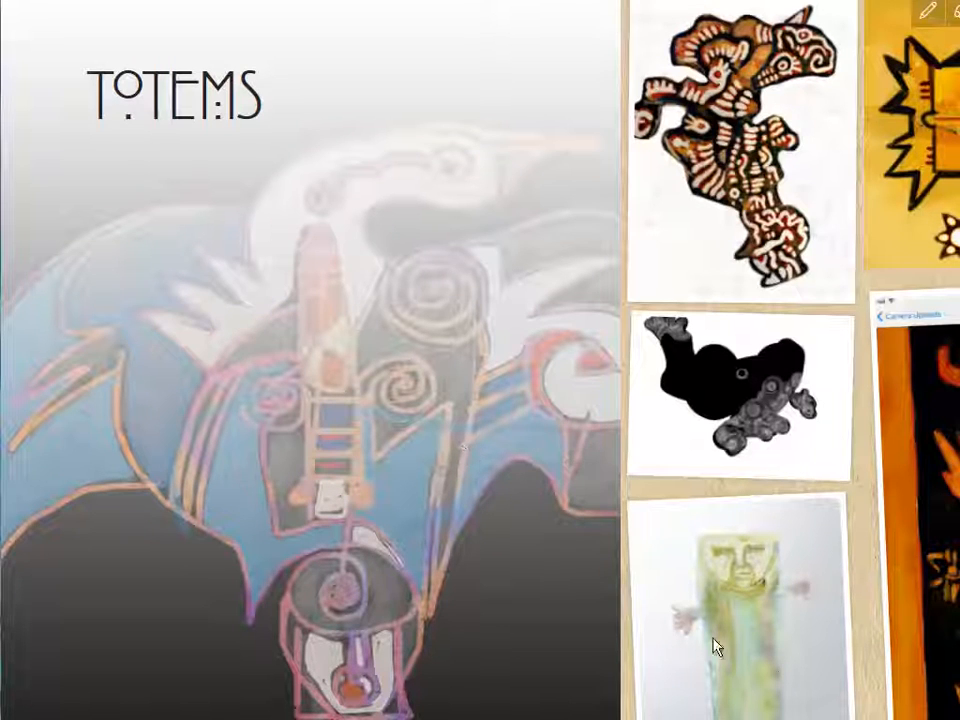
Enlarge and close the patterned totem figure in the Totems Sway, and compare the two overlaid artworks with their comparison slider.
{"action": "scroll", "coordinate": [463, 447], "scroll_direction": "right", "scroll_amount": 5}
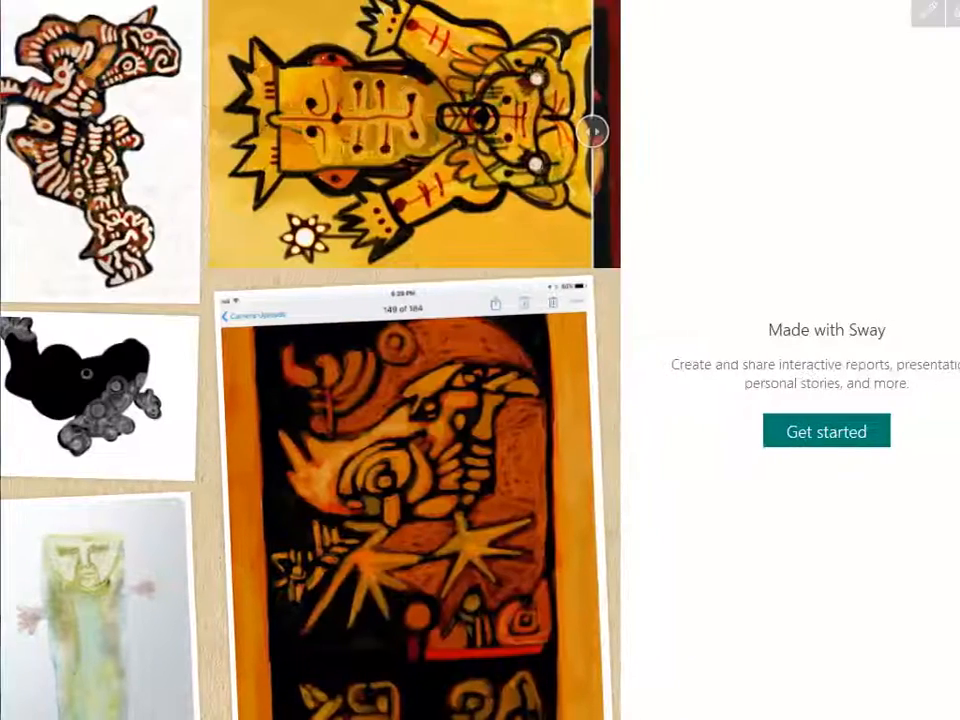
{"action": "left_click", "coordinate": [80, 218]}
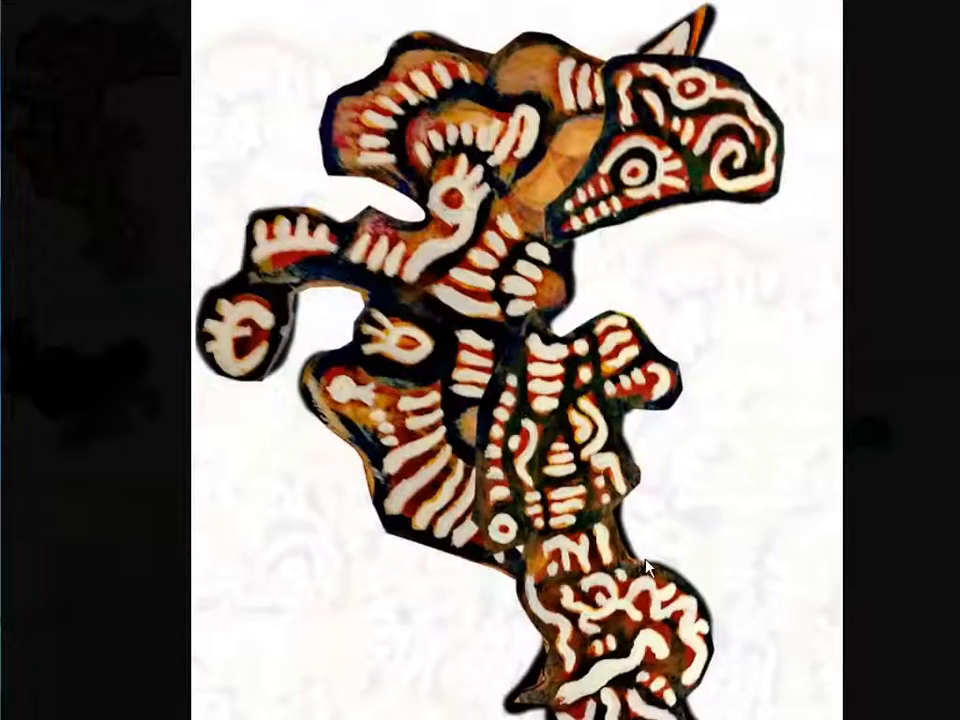
{"action": "left_click", "coordinate": [125, 460]}
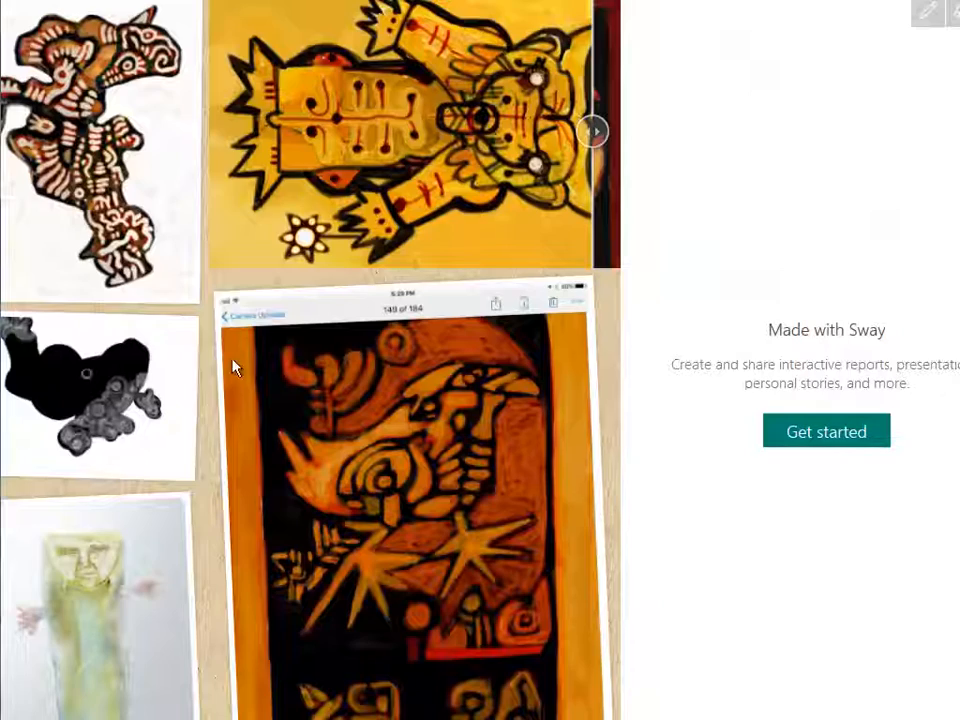
{"action": "left_click_drag", "start_coordinate": [586, 145], "coordinate": [171, 199]}
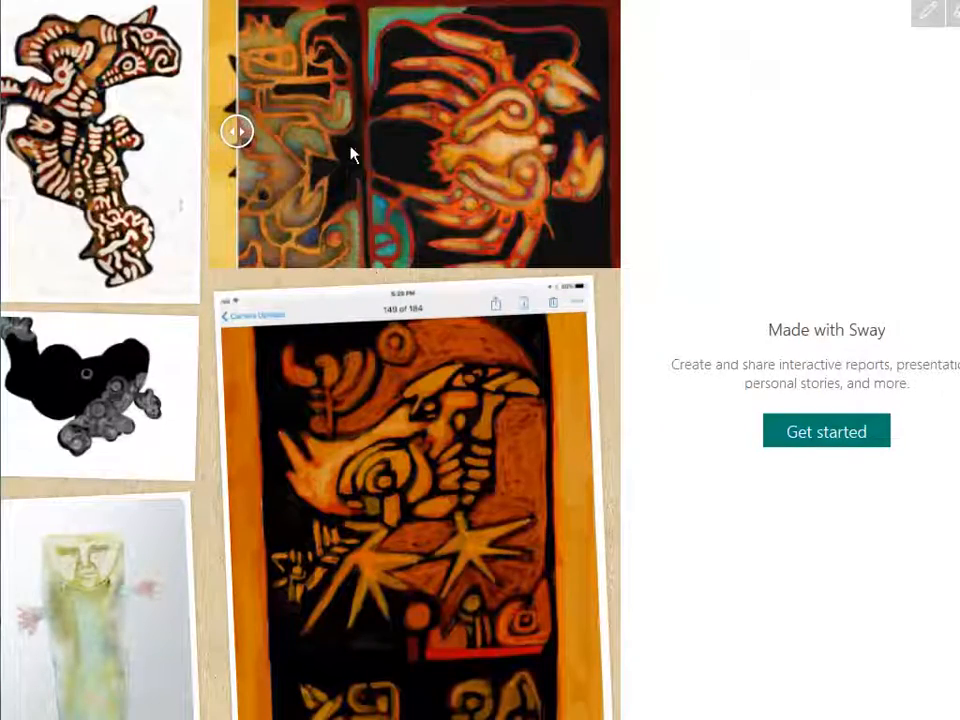
{"action": "left_click_drag", "start_coordinate": [238, 135], "coordinate": [759, 156]}
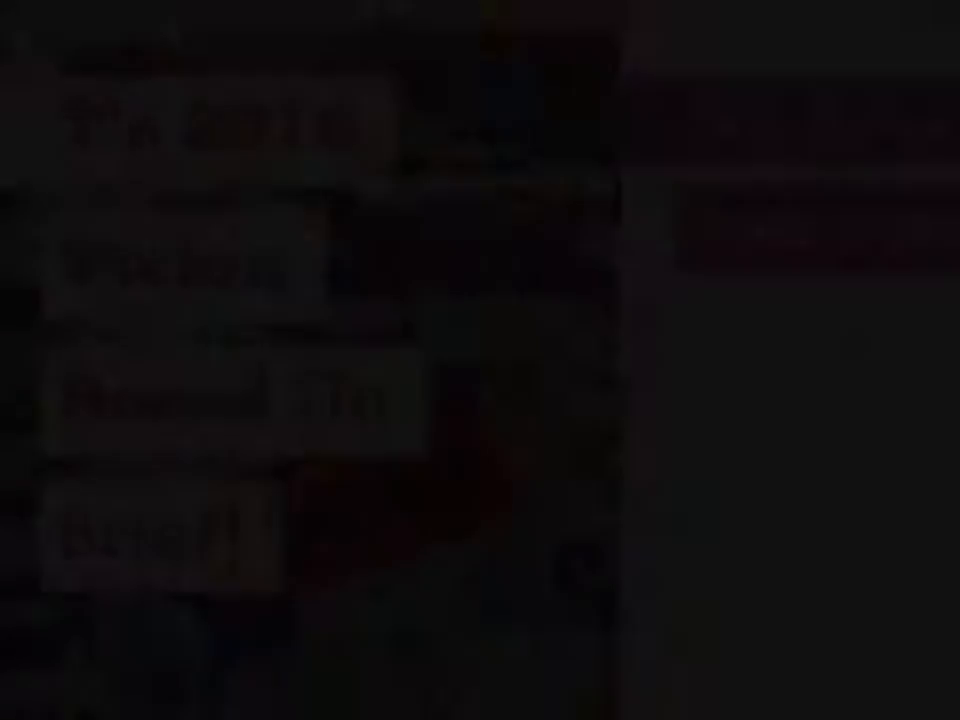